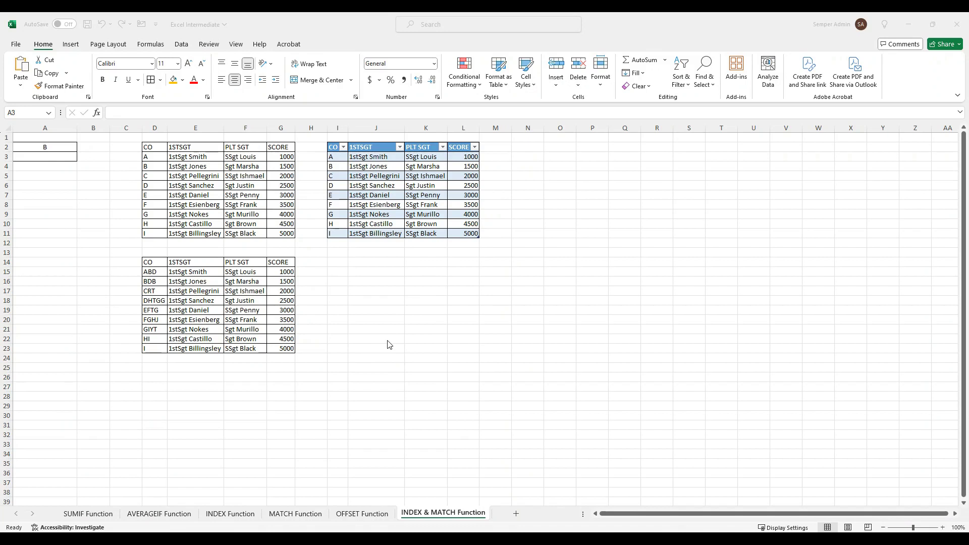
# Enter =INDEX(F3:F11,MATCH(A2,D3:D11,0)) in A3 to return the PLT SGT name for A2's code.
pyautogui.click(48, 156)
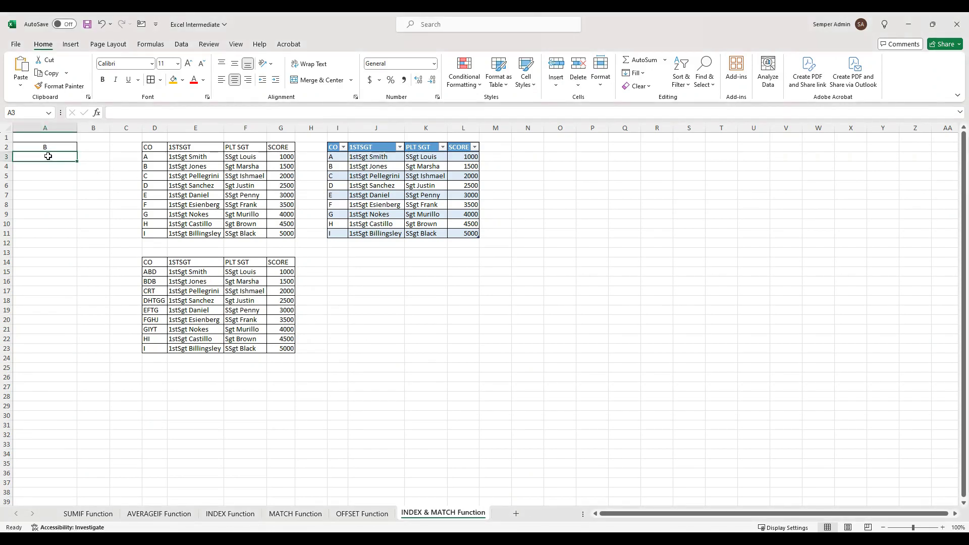
pyautogui.write('I')
pyautogui.write('=IND')
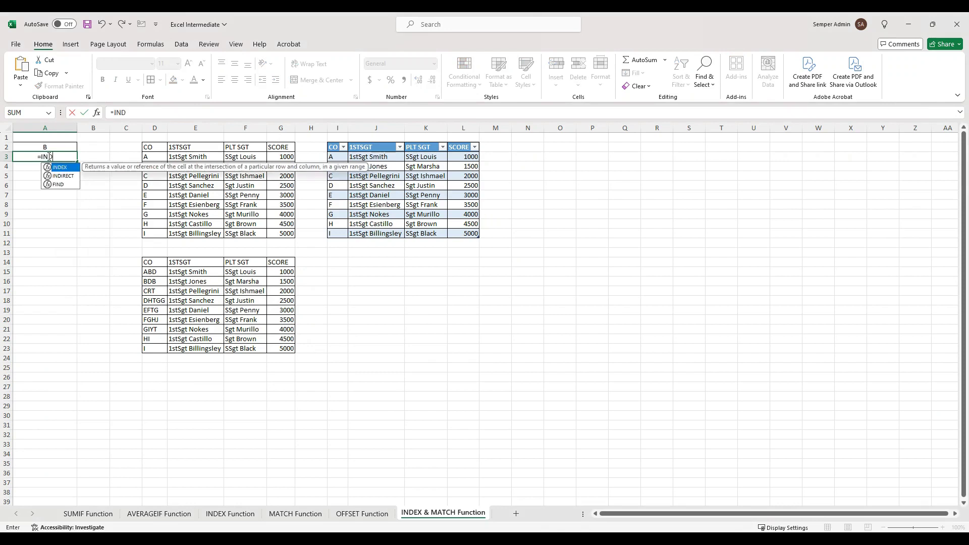
pyautogui.press('Tab')
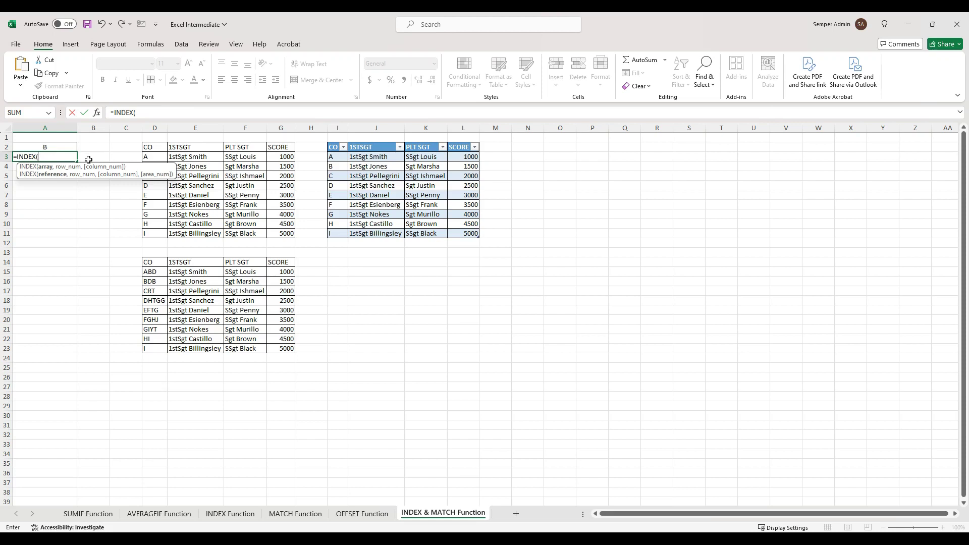
pyautogui.moveTo(253, 158); pyautogui.dragTo(252, 233)
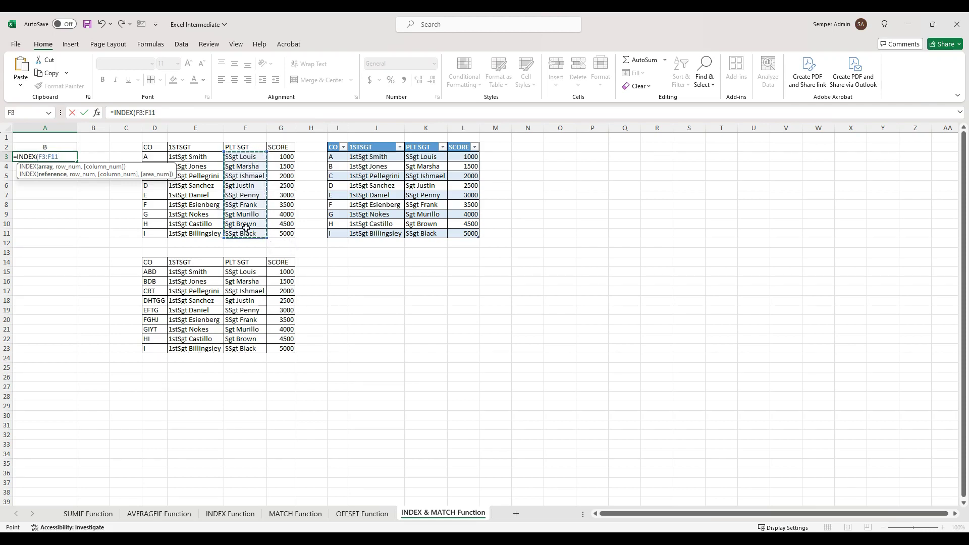
pyautogui.write(',')
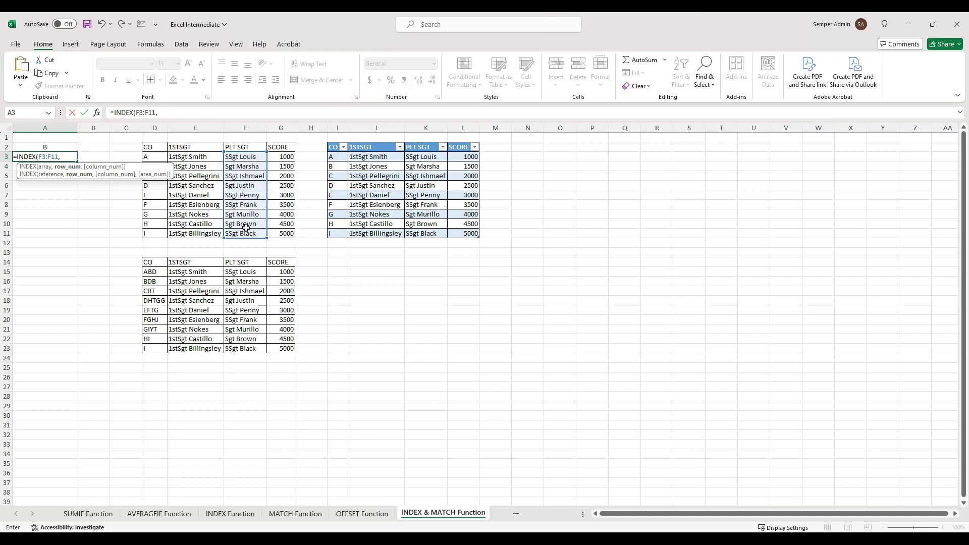
pyautogui.write('MATC')
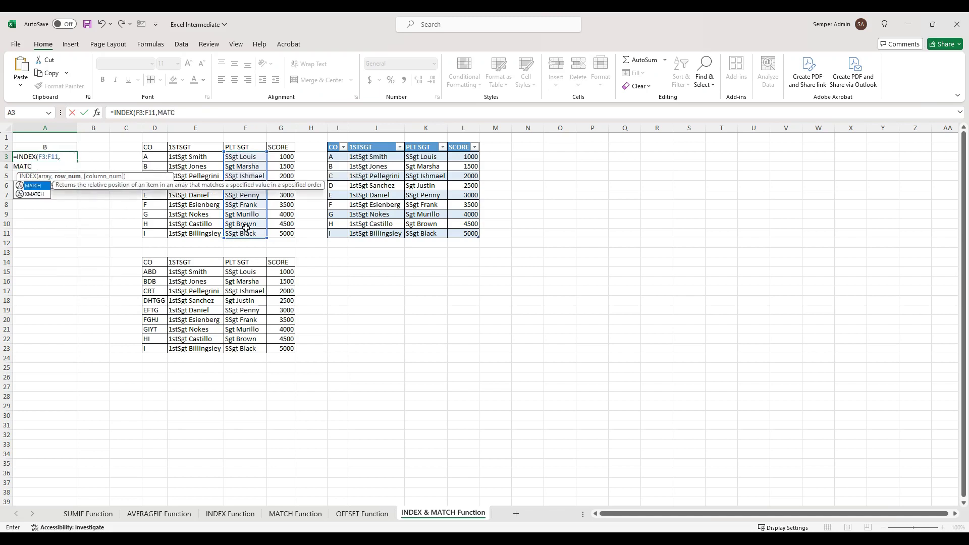
pyautogui.write('H(')
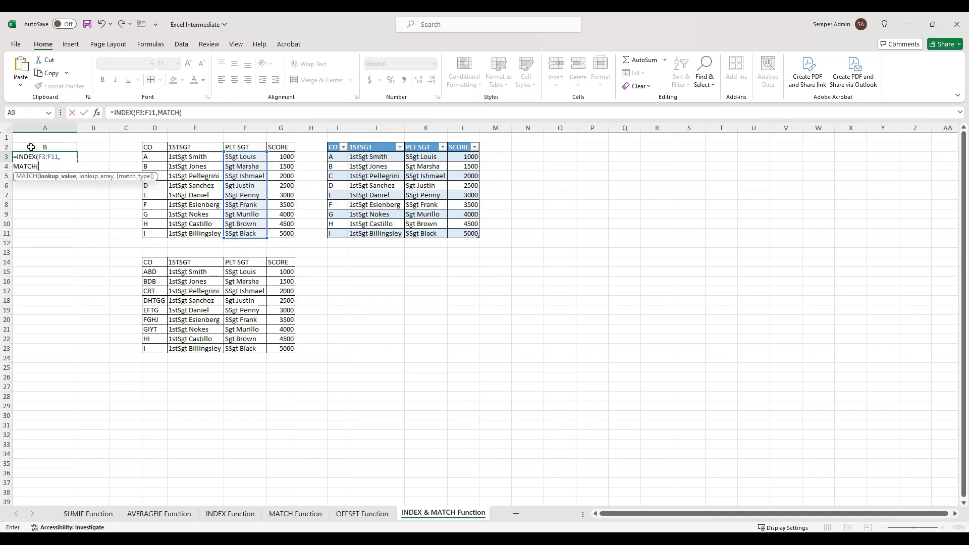
pyautogui.click(50, 147)
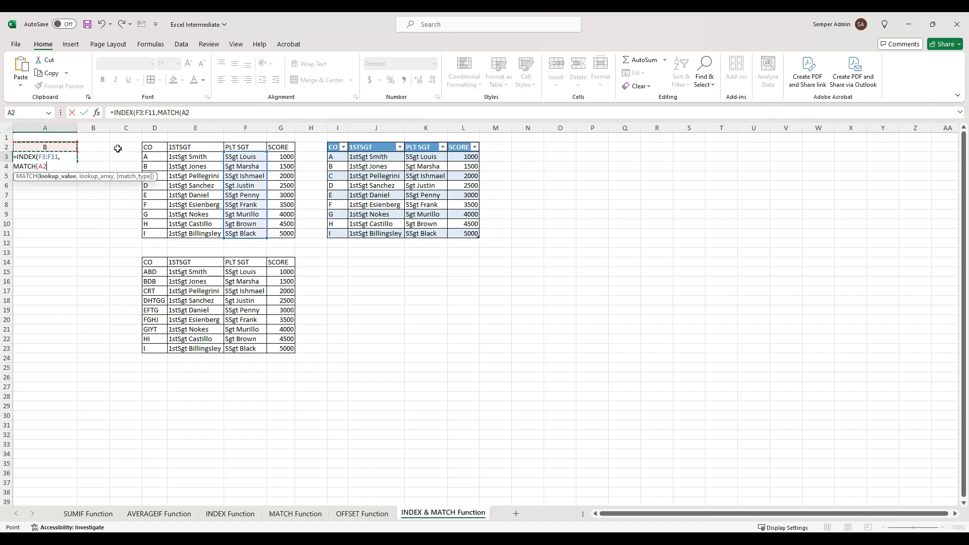
pyautogui.write(',')
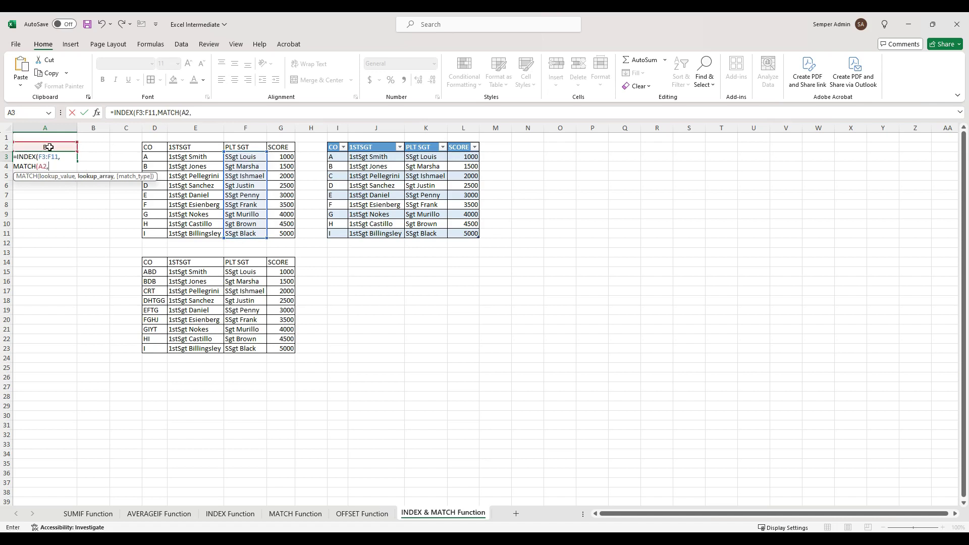
pyautogui.click(153, 157)
pyautogui.moveTo(153, 157); pyautogui.dragTo(153, 232)
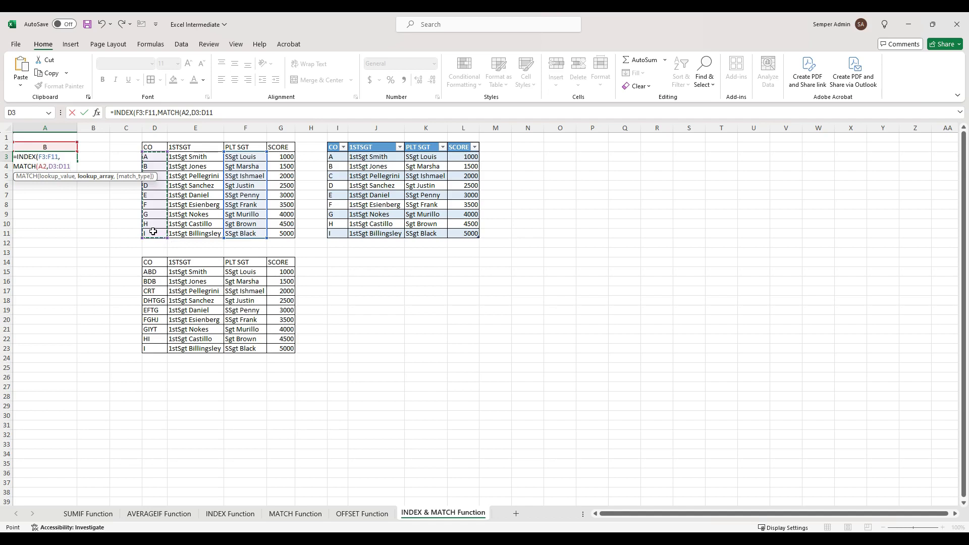
pyautogui.write(',0)')
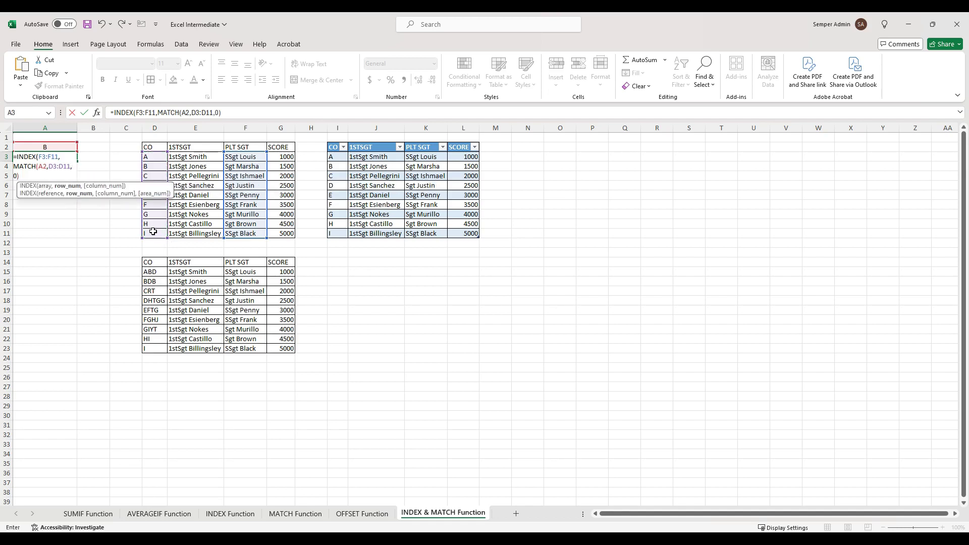
pyautogui.write(')')
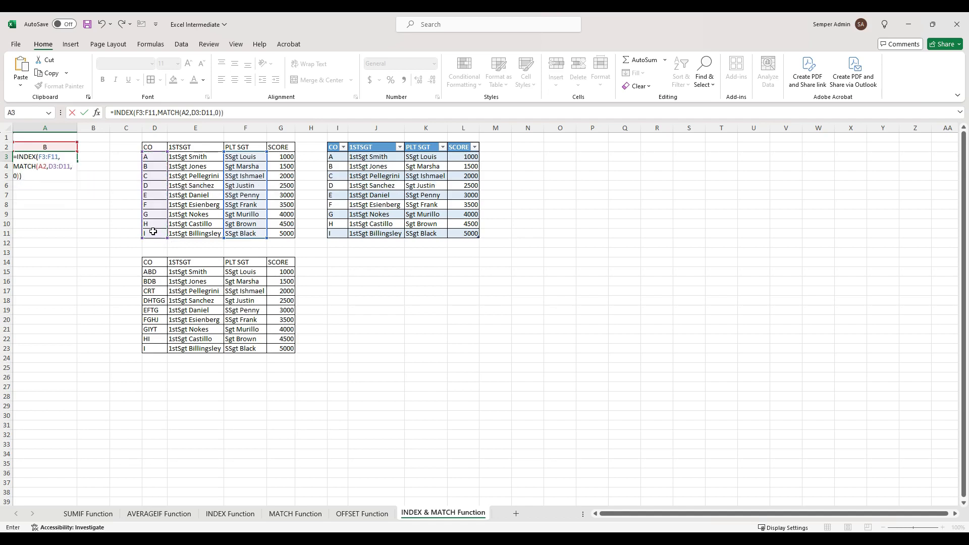
pyautogui.press('Return')
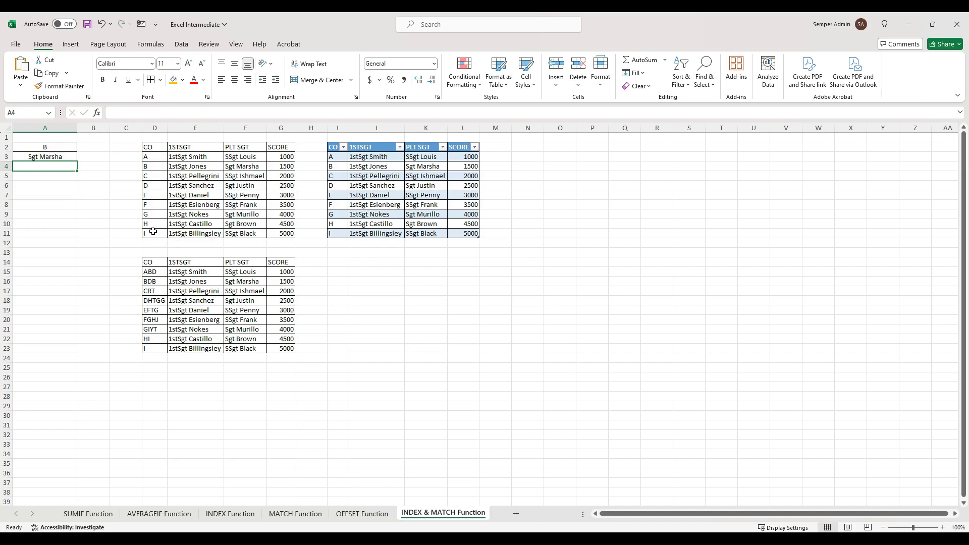
# Check A3's match of code B to Sgt Marsha in F4, then change A2 to code A.
pyautogui.click(60, 158)
pyautogui.moveTo(146, 166); pyautogui.dragTo(251, 166)
pyautogui.click(250, 166)
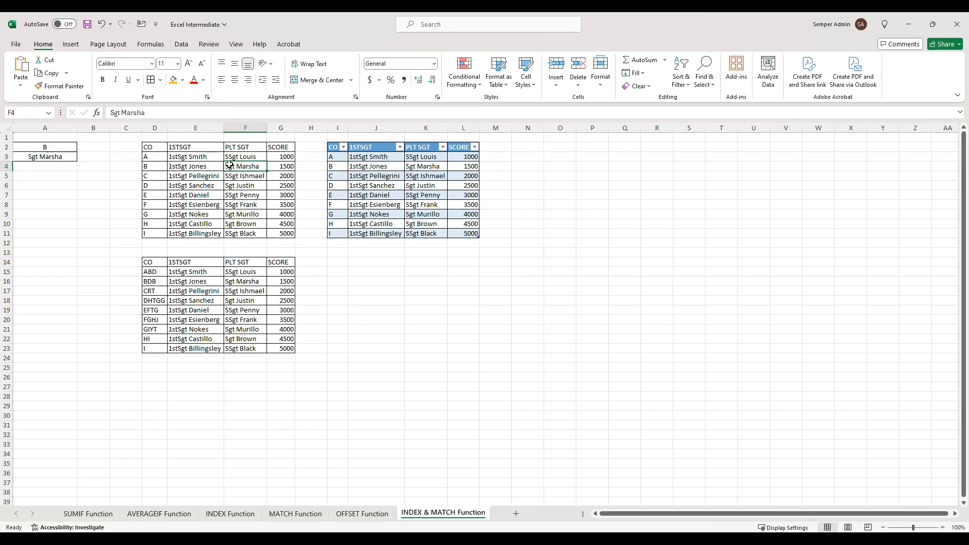
pyautogui.click(53, 147)
pyautogui.write('A')
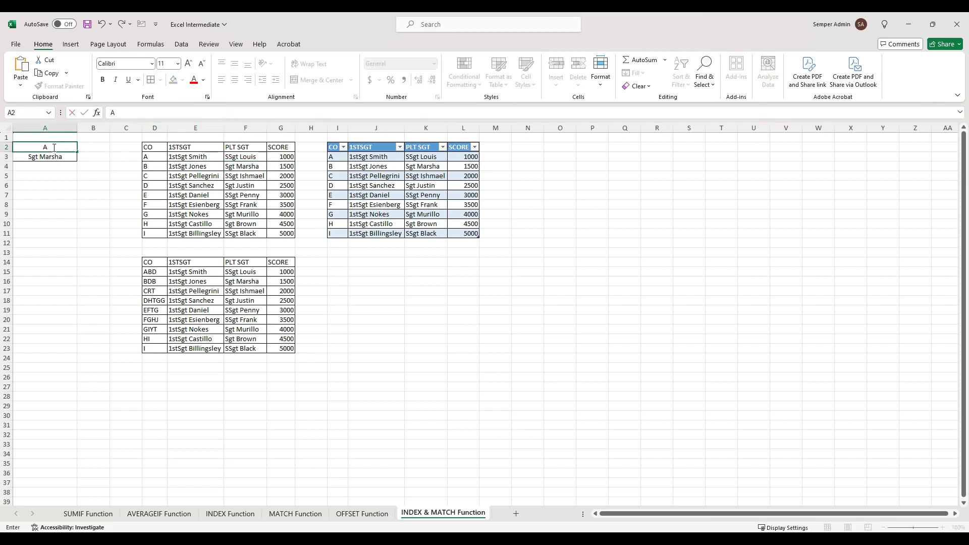
pyautogui.press('Return')
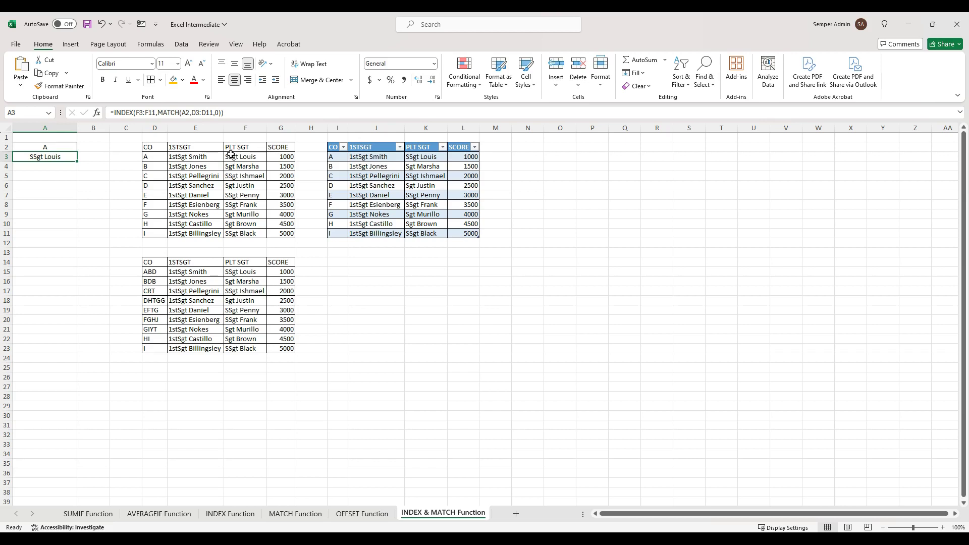
# Try codes I and then Z in A2, leaving A3 showing #N/A.
pyautogui.click(59, 146)
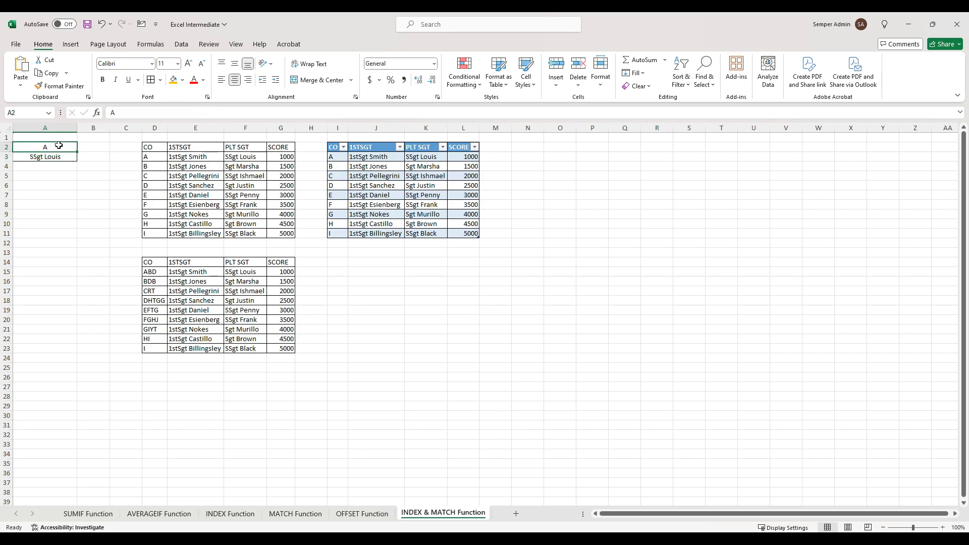
pyautogui.write('I')
pyautogui.press('Return')
pyautogui.click(59, 145)
pyautogui.write('Z')
pyautogui.press('Return')
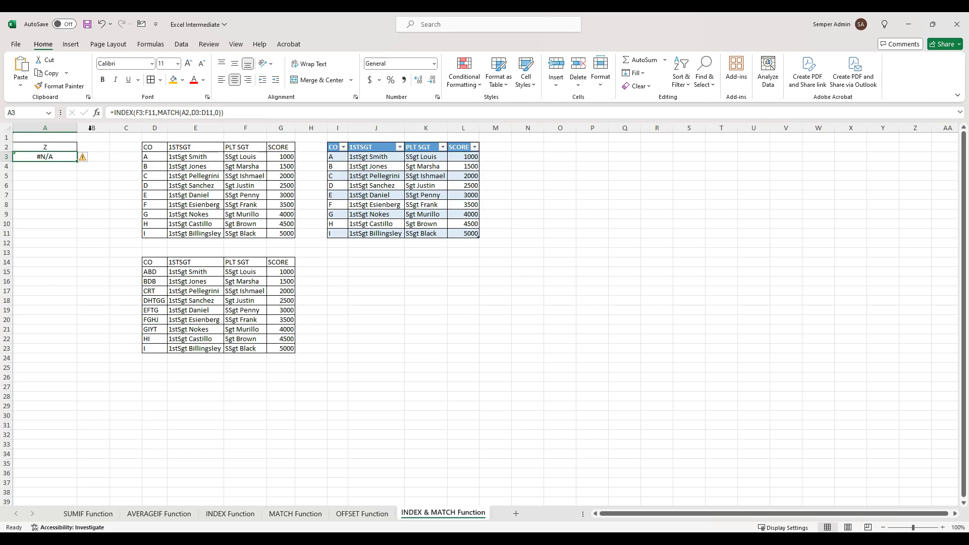
# Wrap the A3 formula in IFERROR so errors display "No Result".
pyautogui.click(116, 115)
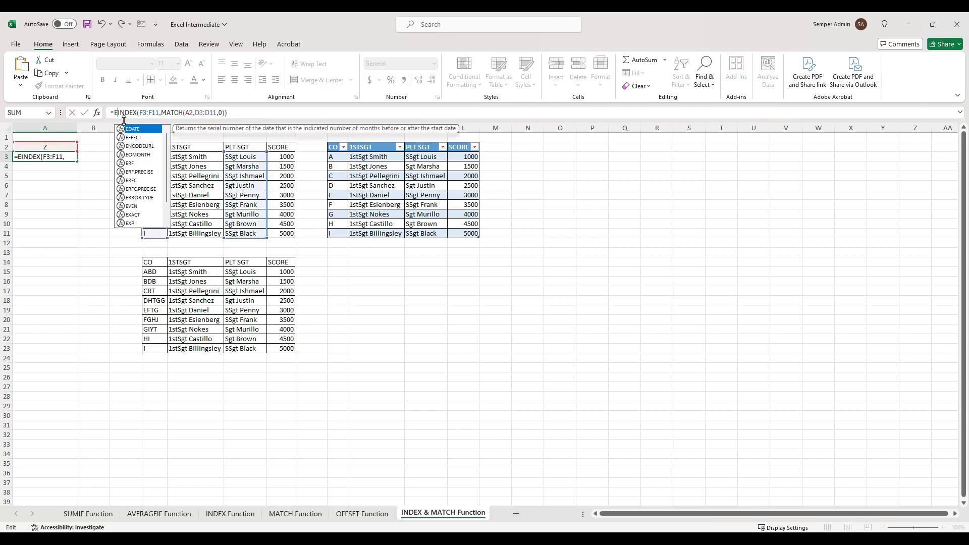
pyautogui.write('I')
pyautogui.write('FERROR(')
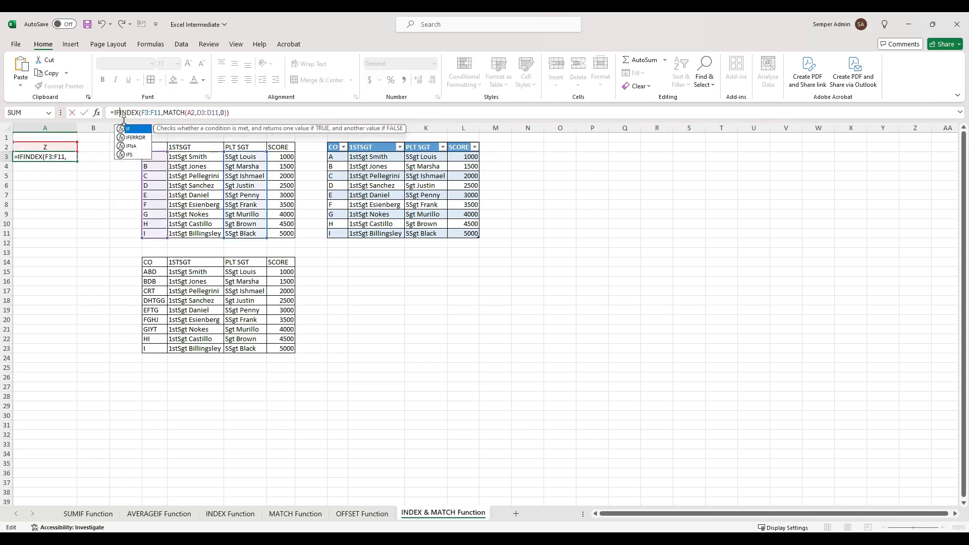
pyautogui.click(263, 115)
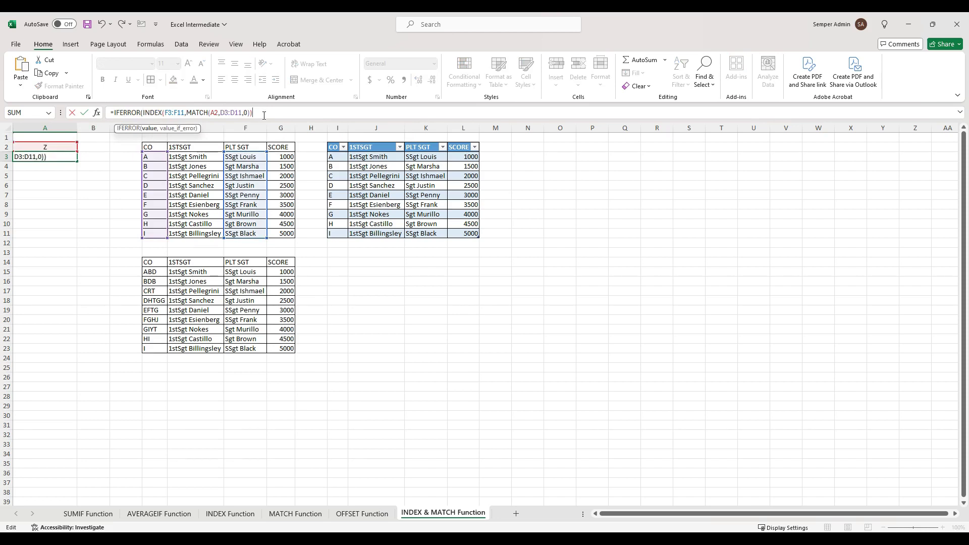
pyautogui.write(',"n')
pyautogui.press('BackSpace')
pyautogui.write('No Result"')
pyautogui.press('Return')
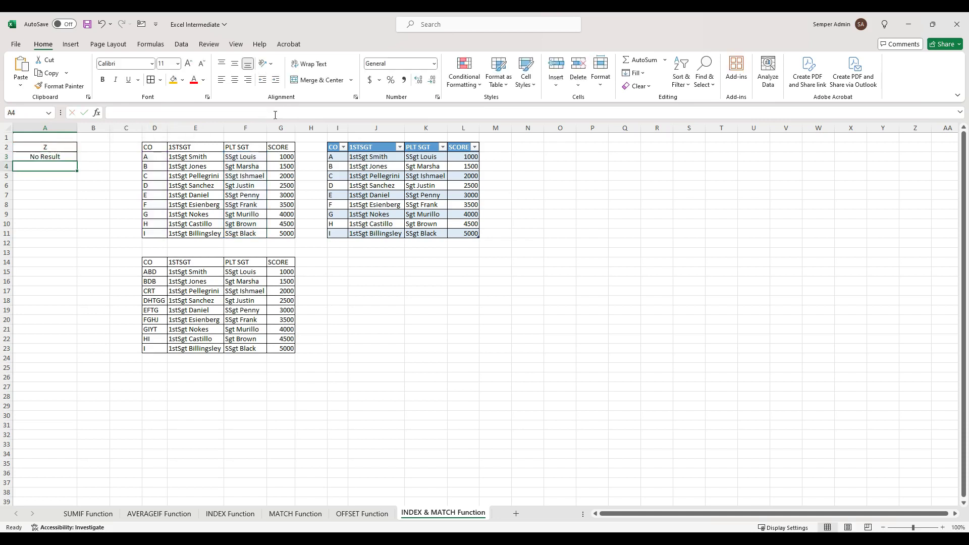
# Set the company code in A2 to H, so A3 returns Sgt Brown.
pyautogui.click(55, 148)
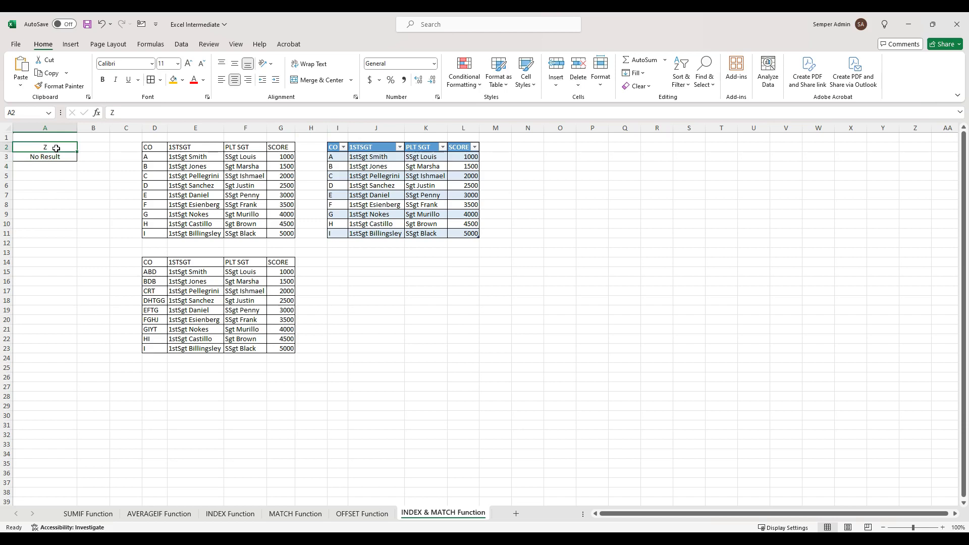
pyautogui.write('h')
pyautogui.press('Return')
pyautogui.click(56, 149)
pyautogui.write('H')
pyautogui.press('Return')
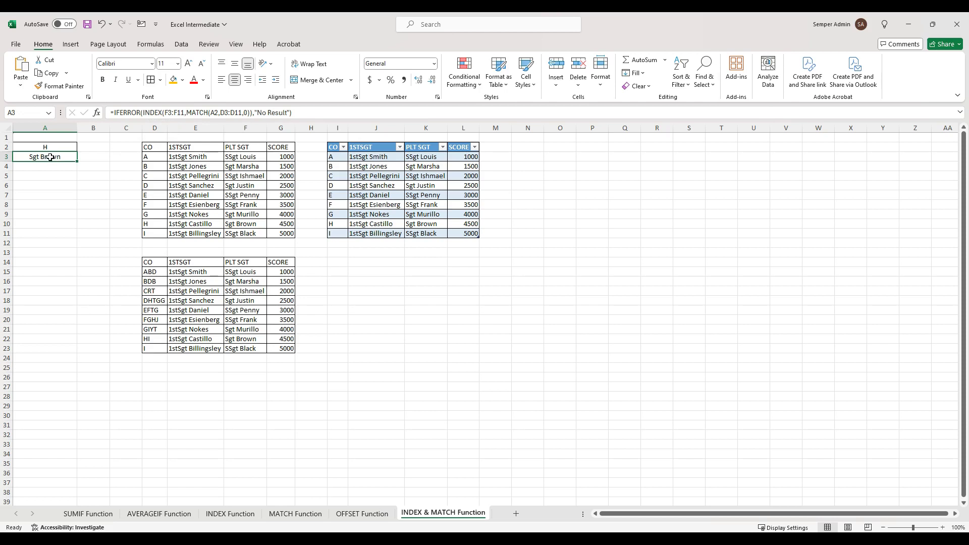
# Enter =INDEX(D3:D11,MATCH(A2,G3:G11,0)) in A3 to look up the company code by score.
pyautogui.write('=IN')
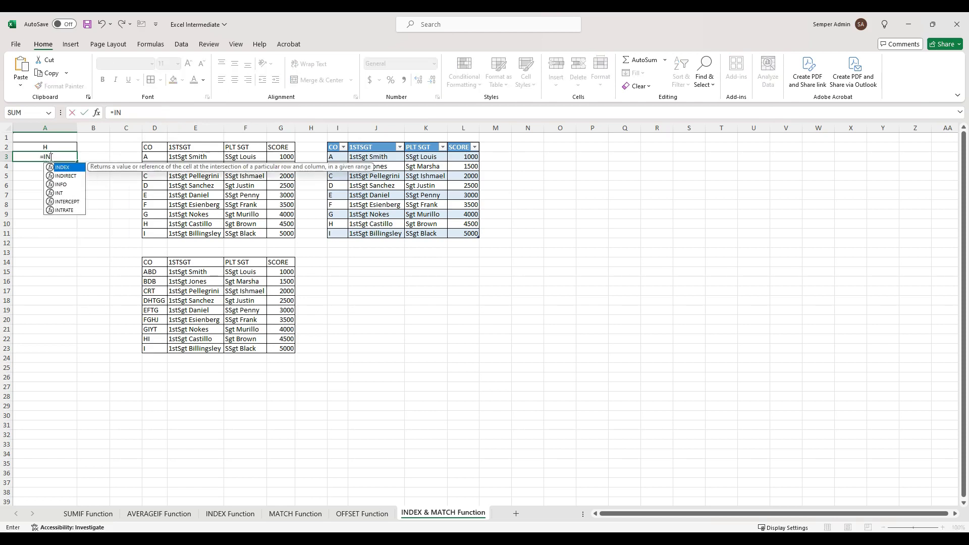
pyautogui.write('DEX(')
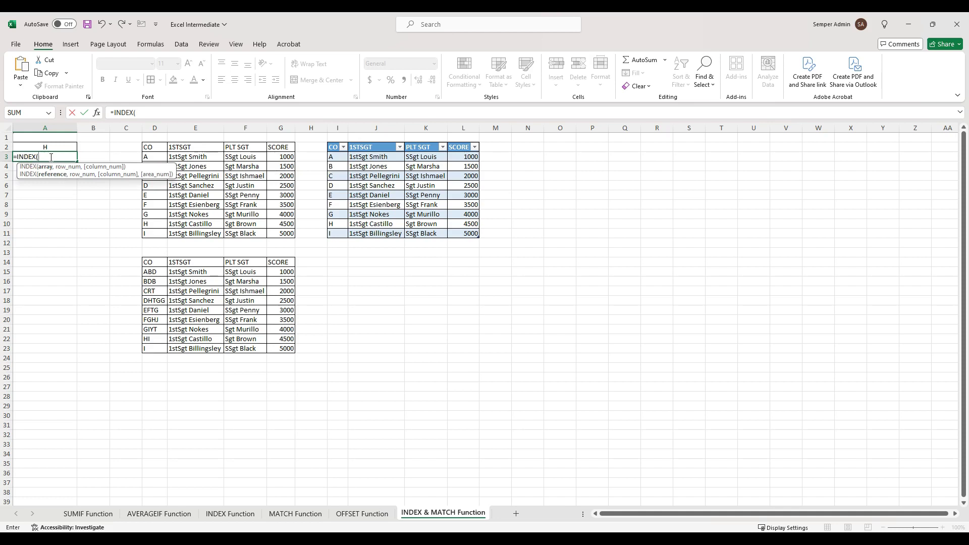
pyautogui.moveTo(148, 157); pyautogui.dragTo(156, 238)
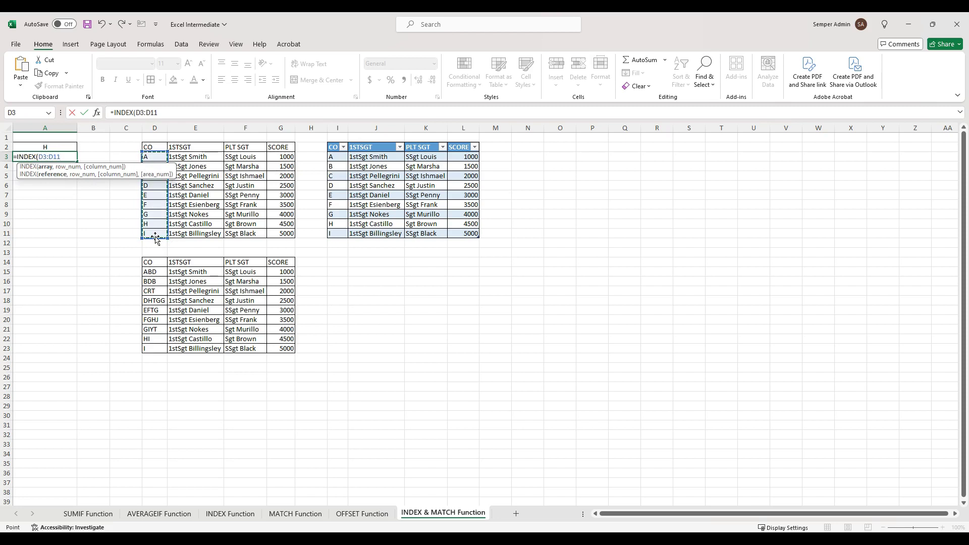
pyautogui.write(',')
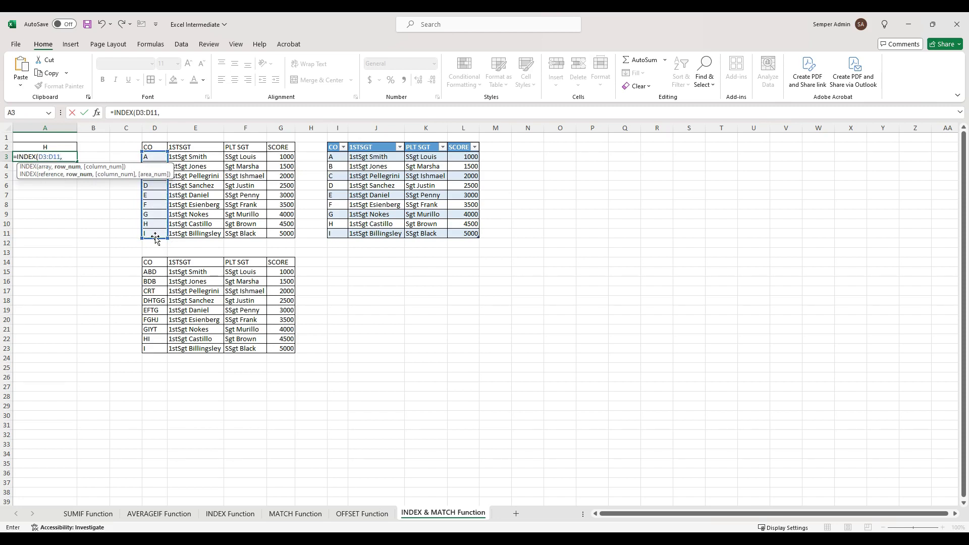
pyautogui.write('MATCH(')
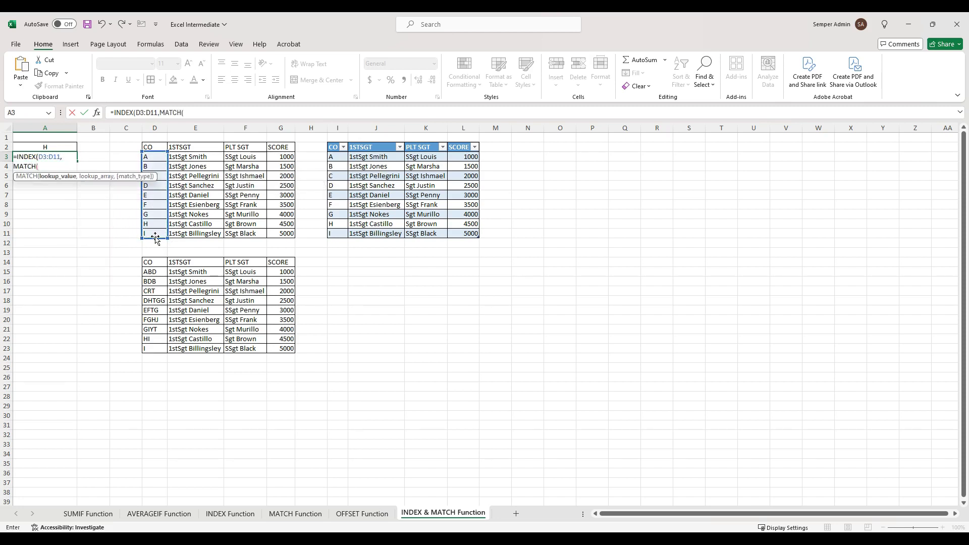
pyautogui.moveTo(281, 156); pyautogui.dragTo(288, 233)
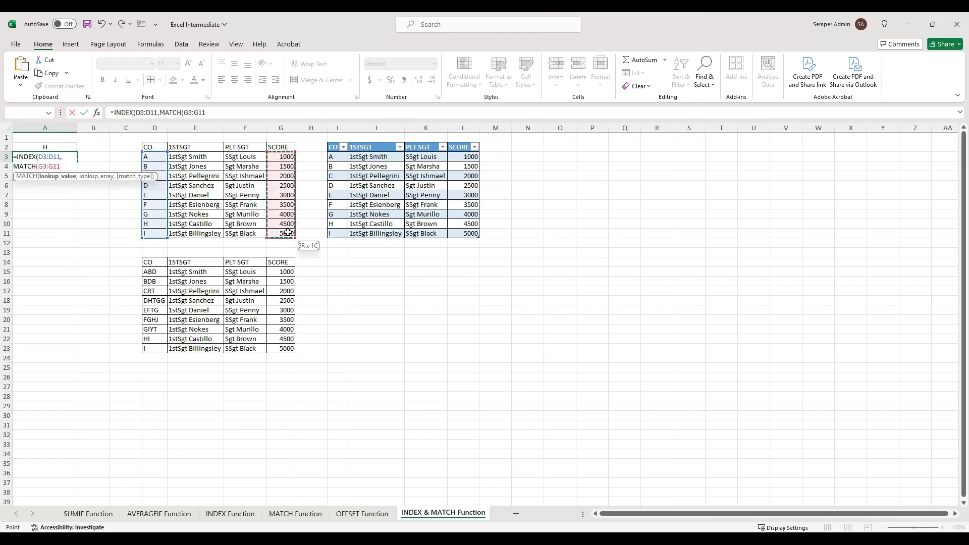
pyautogui.click(48, 147)
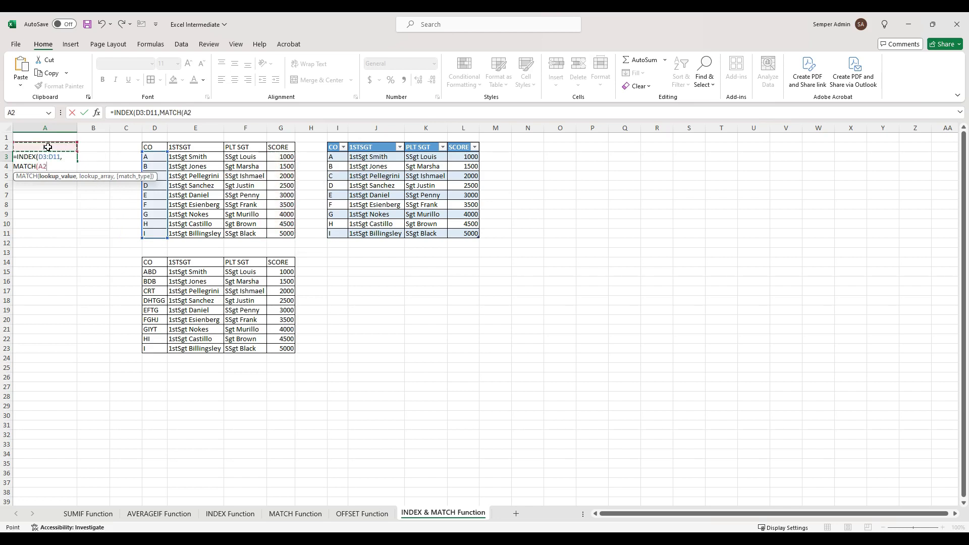
pyautogui.write(',')
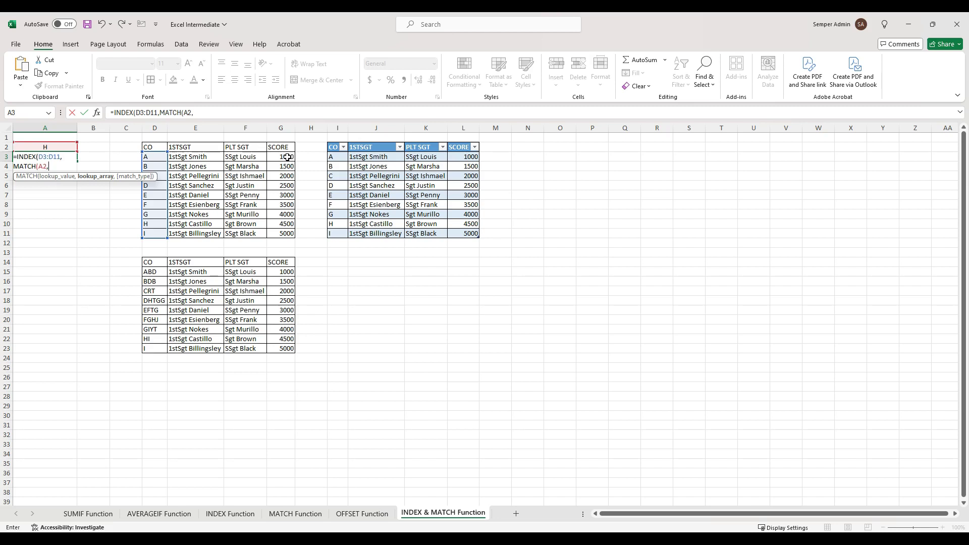
pyautogui.moveTo(287, 157); pyautogui.dragTo(285, 229)
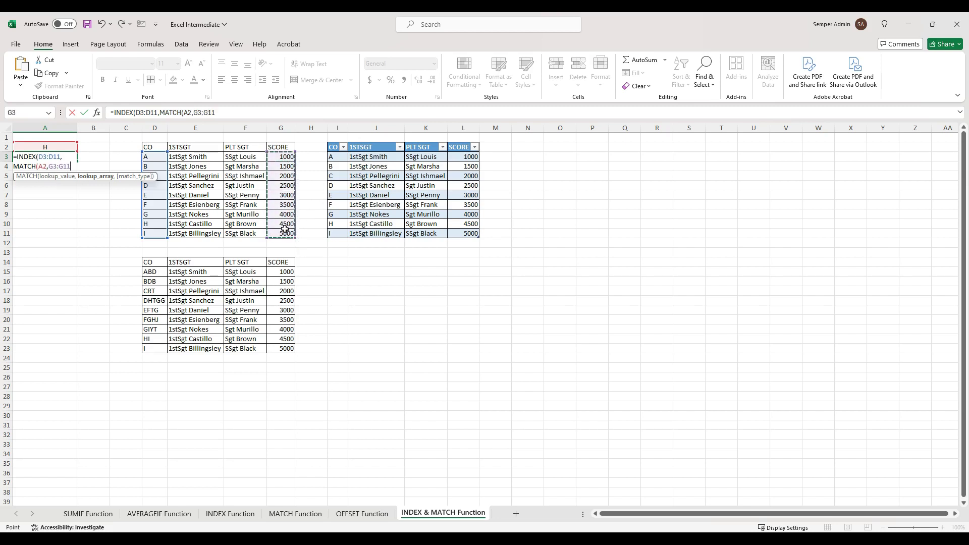
pyautogui.write(',0')
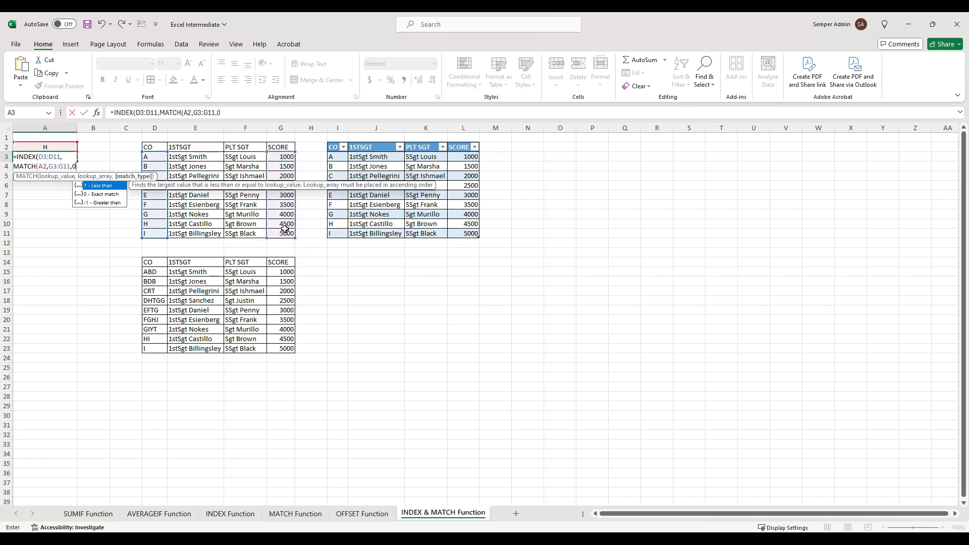
pyautogui.write('))')
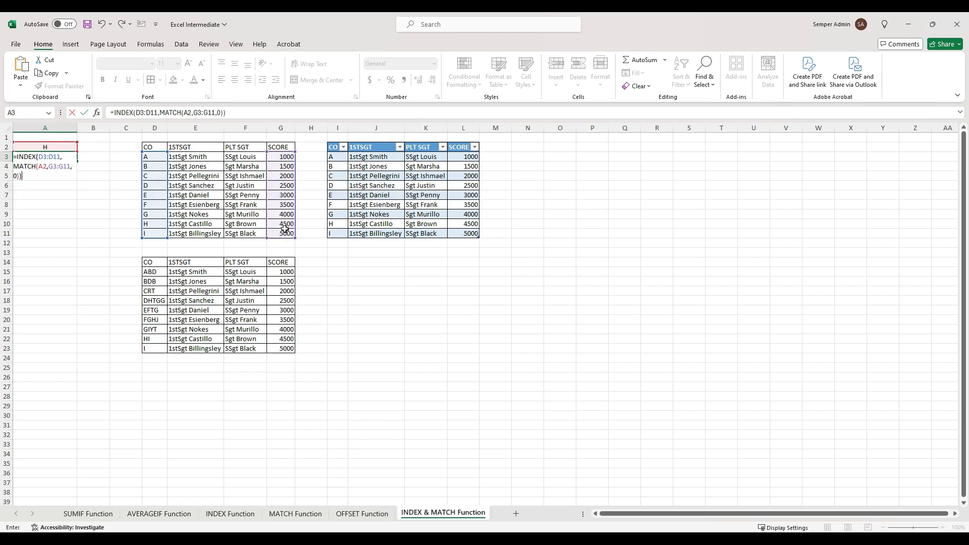
pyautogui.press('Return')
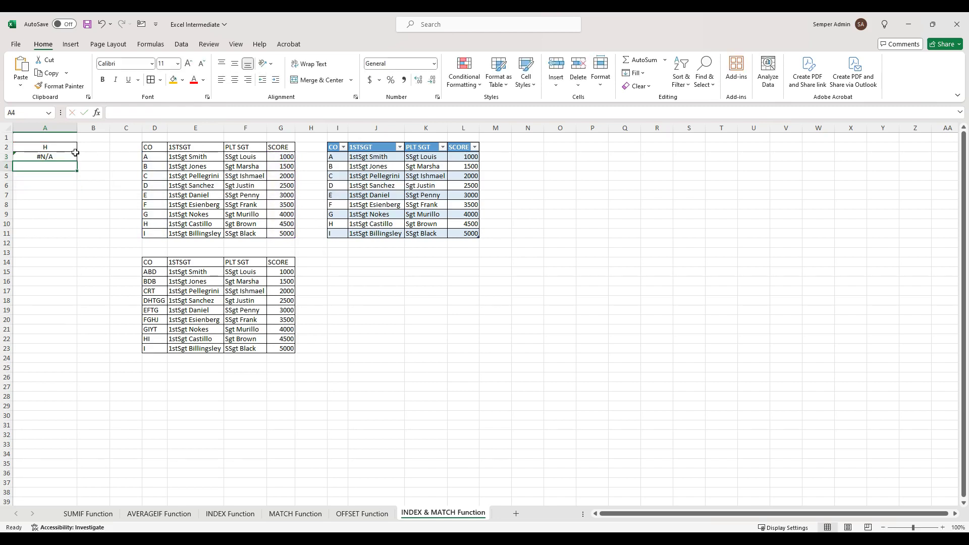
# Enter score 1000 in A2 and compare it against the SCORE values G3:G11.
pyautogui.click(67, 146)
pyautogui.write('1000')
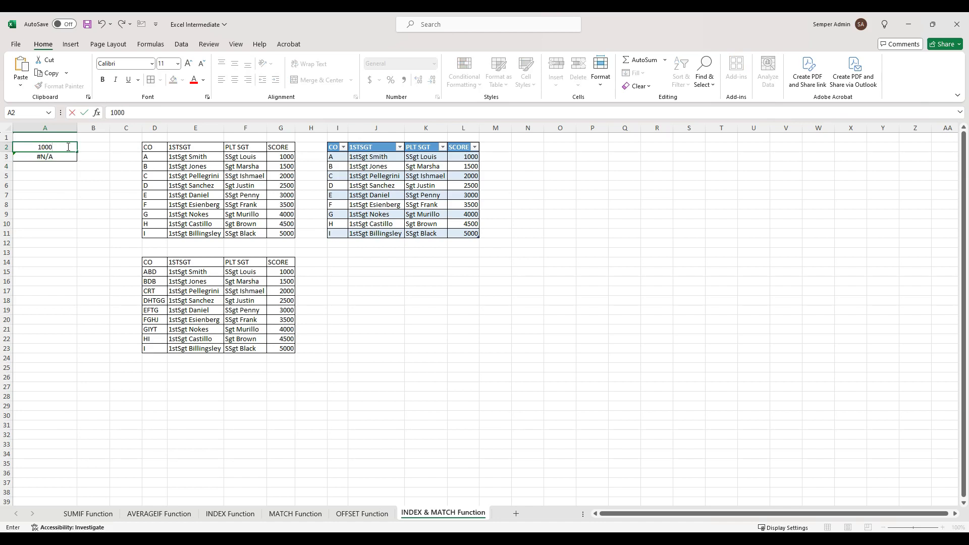
pyautogui.press('Return')
pyautogui.moveTo(282, 157); pyautogui.dragTo(282, 233)
pyautogui.click(42, 160)
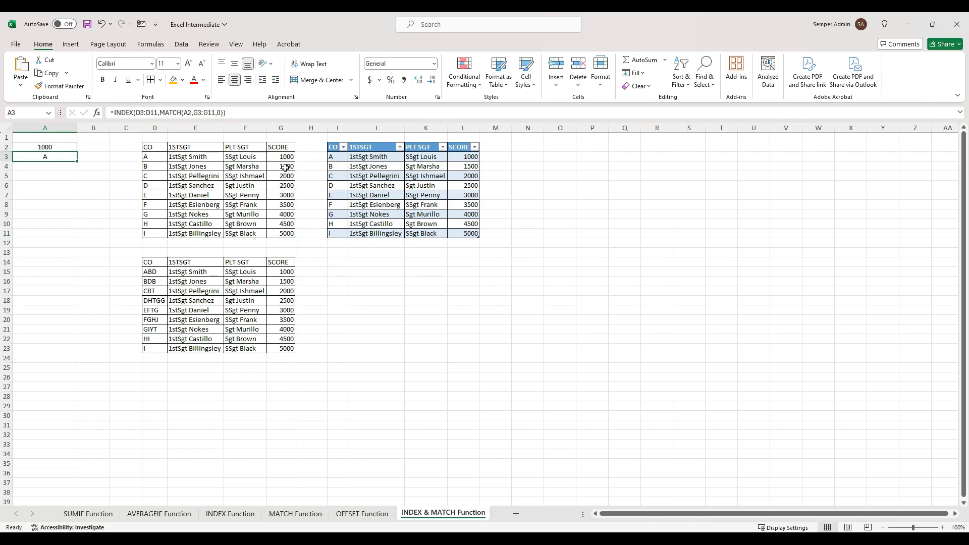
pyautogui.click(221, 114)
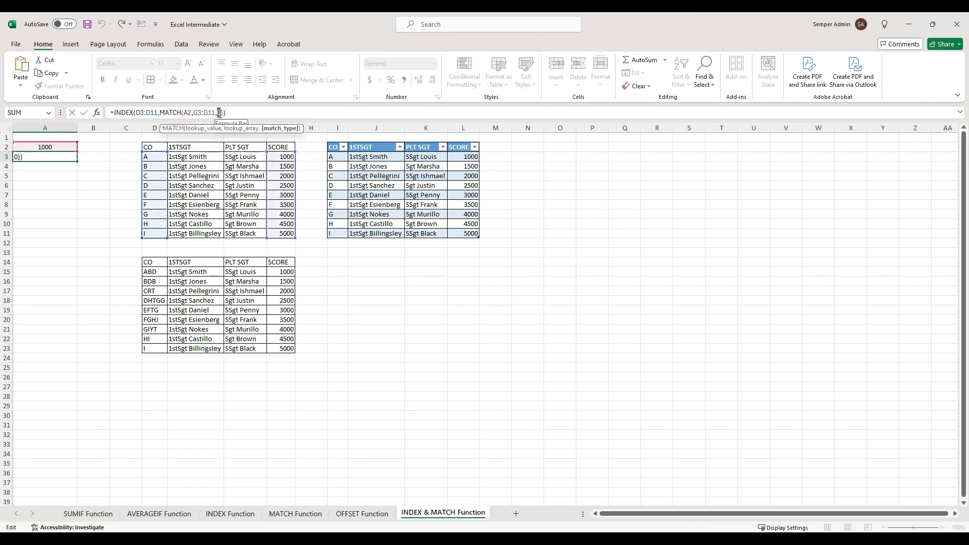
pyautogui.doubleClick(219, 113)
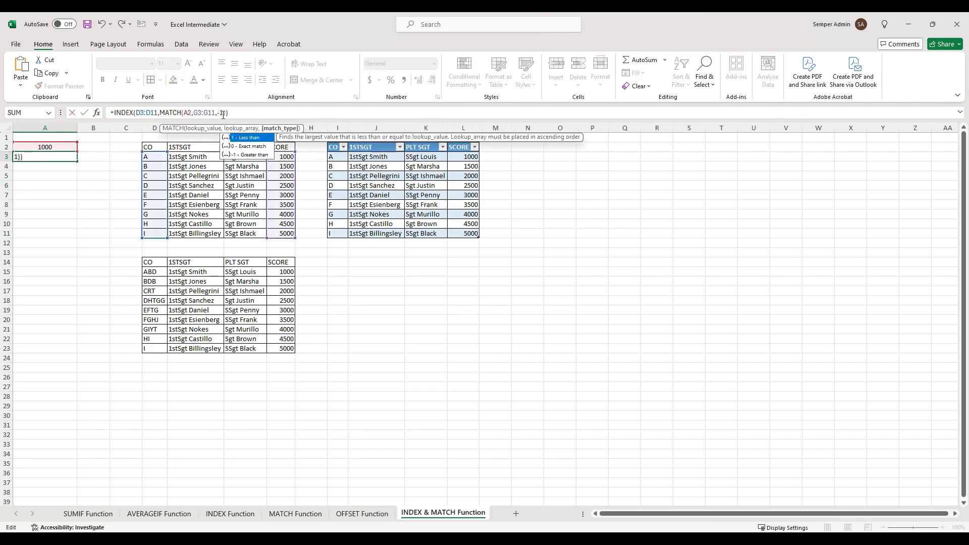
pyautogui.press('Return')
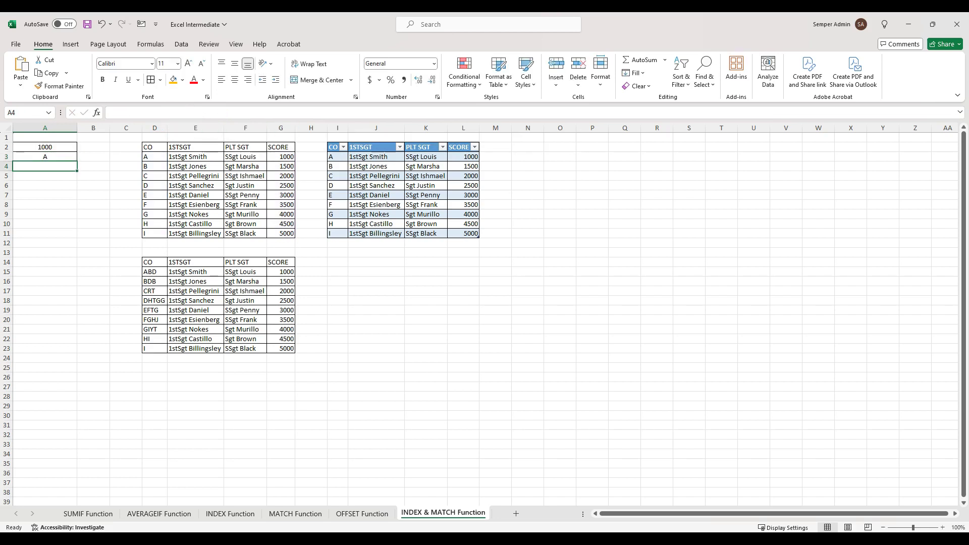
pyautogui.write('1500')
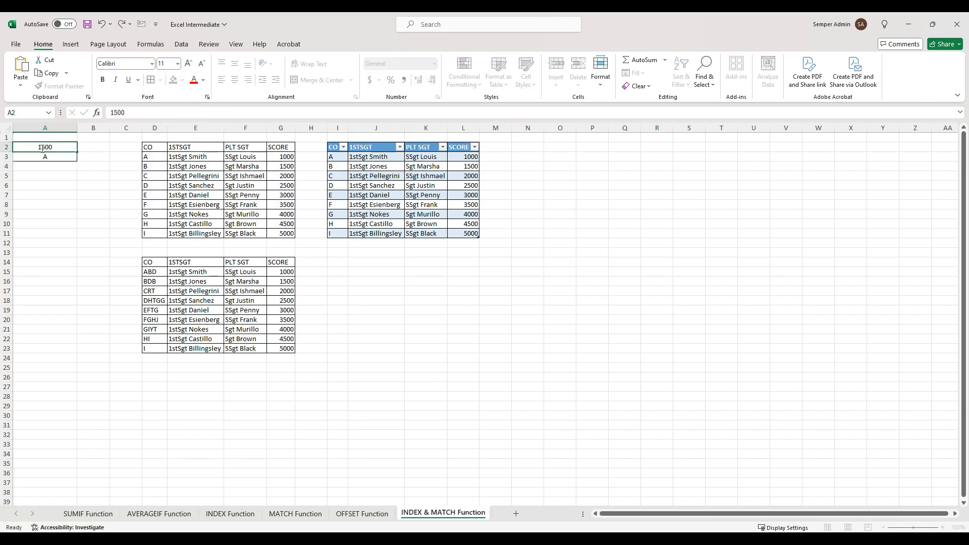
pyautogui.press('Return')
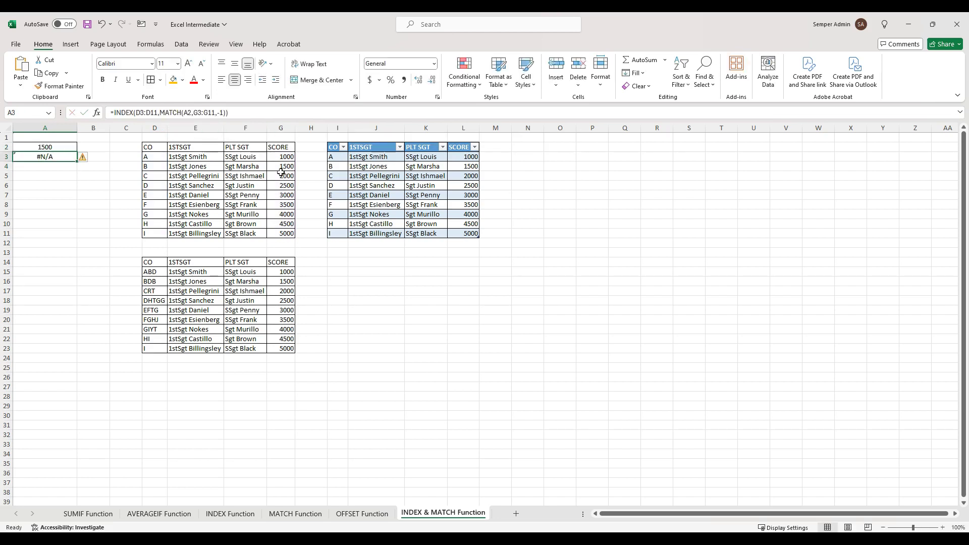
pyautogui.click(226, 113)
pyautogui.press('BackSpace')
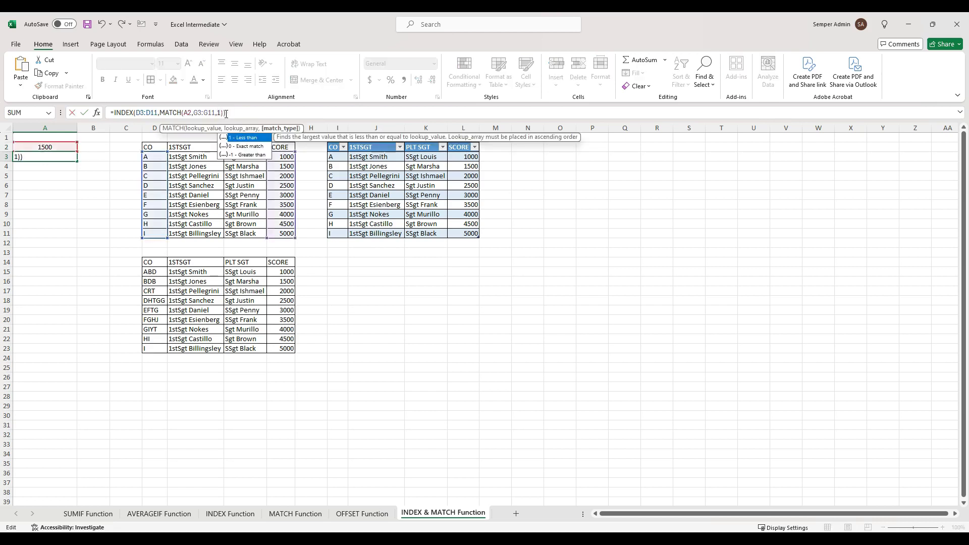
pyautogui.doubleClick(247, 154)
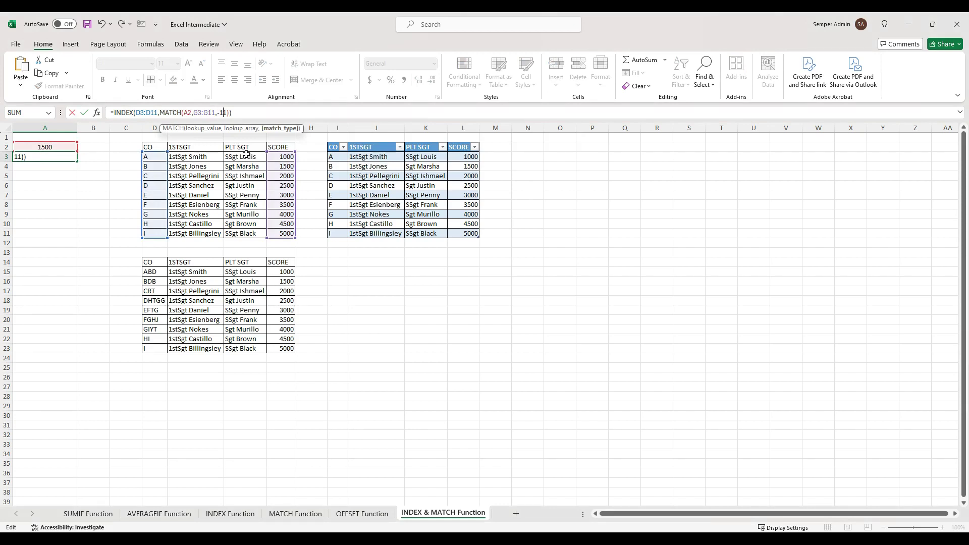
pyautogui.press('Return')
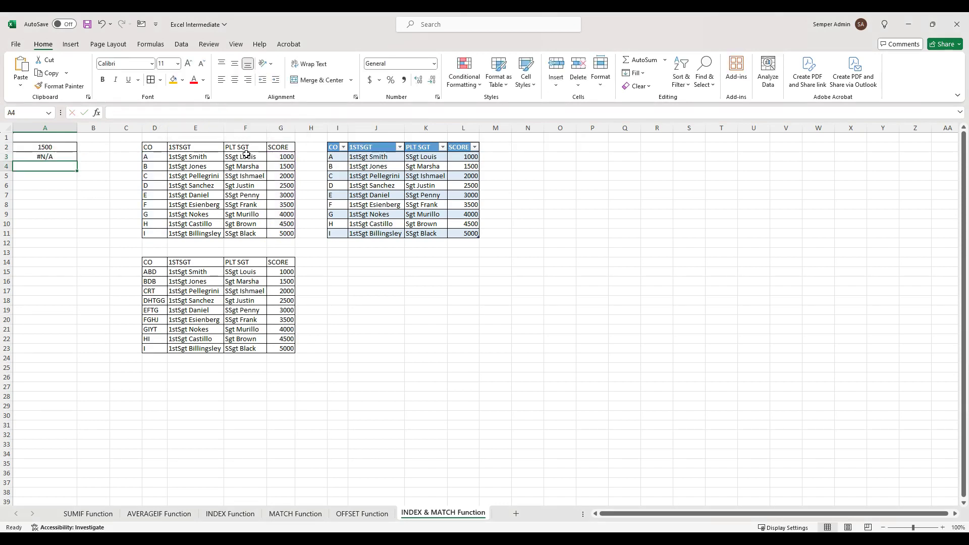
pyautogui.click(54, 148)
pyautogui.write('1000')
pyautogui.press('Return')
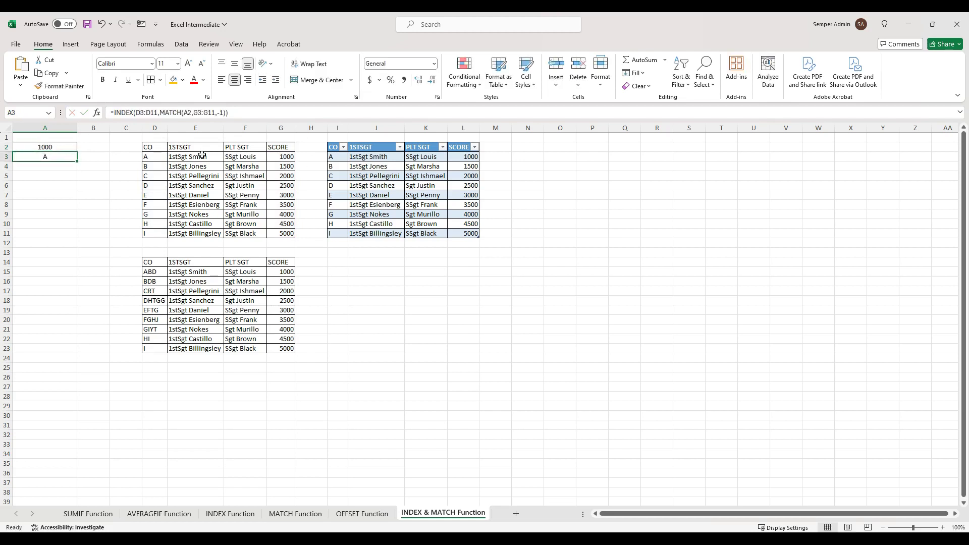
pyautogui.moveTo(277, 158); pyautogui.dragTo(281, 233)
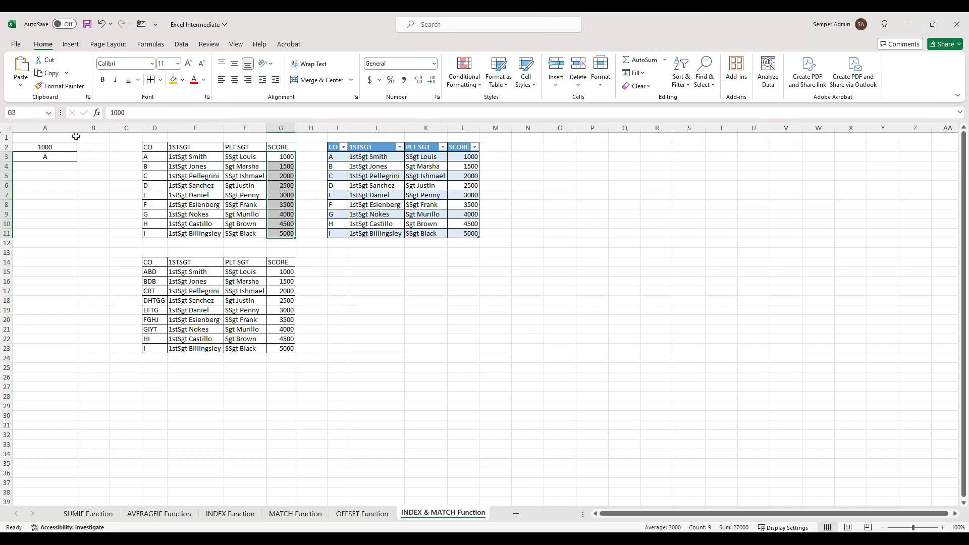
pyautogui.click(55, 146)
pyautogui.click(243, 157)
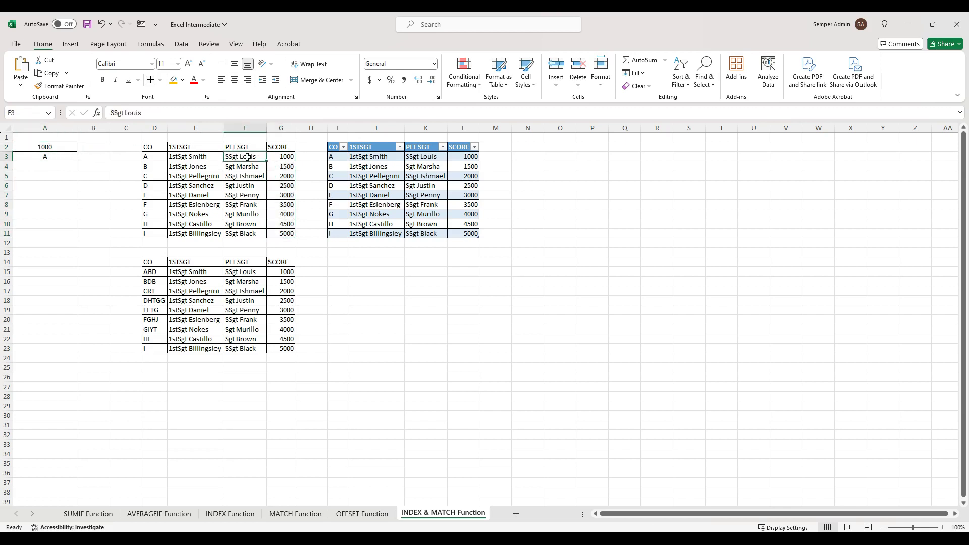
pyautogui.click(47, 157)
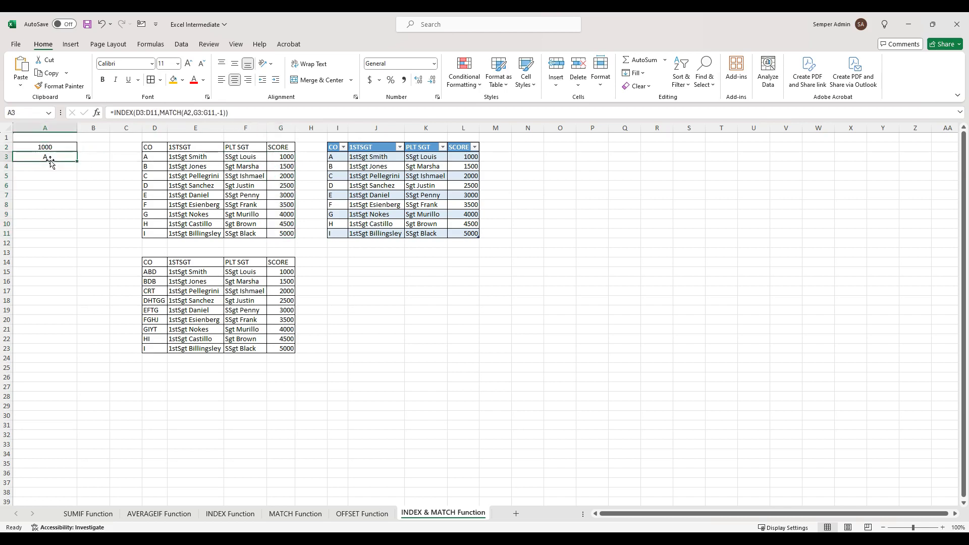
pyautogui.click(223, 113)
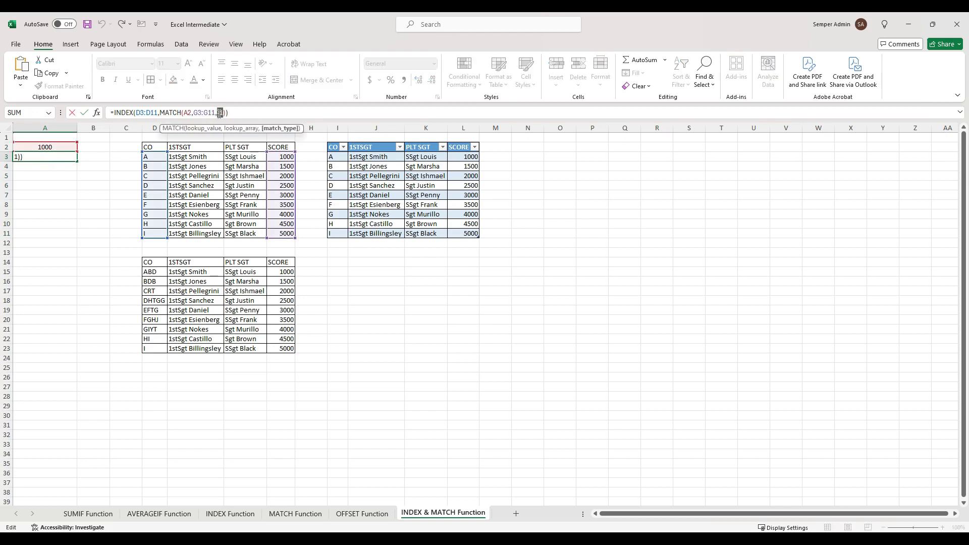
pyautogui.press('BackSpace')
pyautogui.press('BackSpace')
pyautogui.write('0')
pyautogui.press('Return')
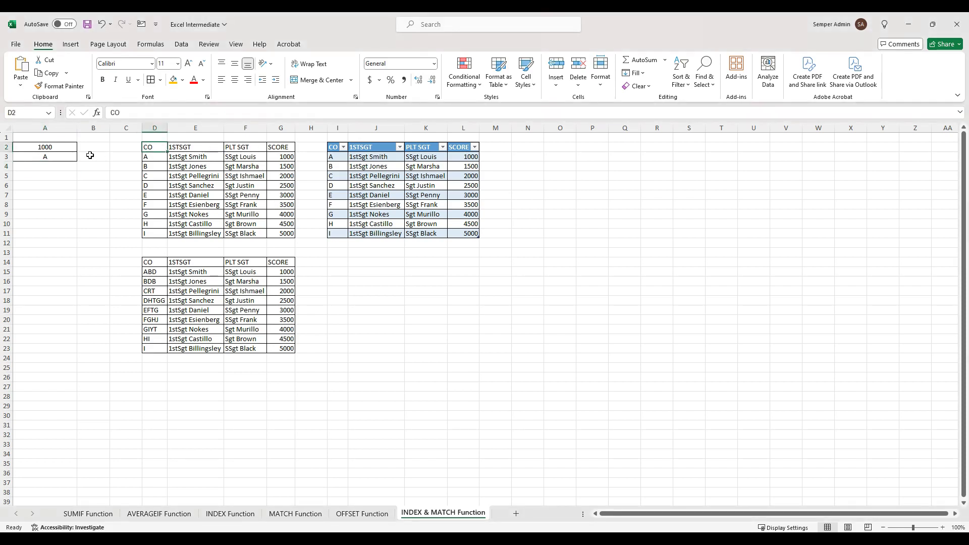
# Change the MATCH lookup value in A3's formula to the absolute reference $A$2.
pyautogui.click(61, 156)
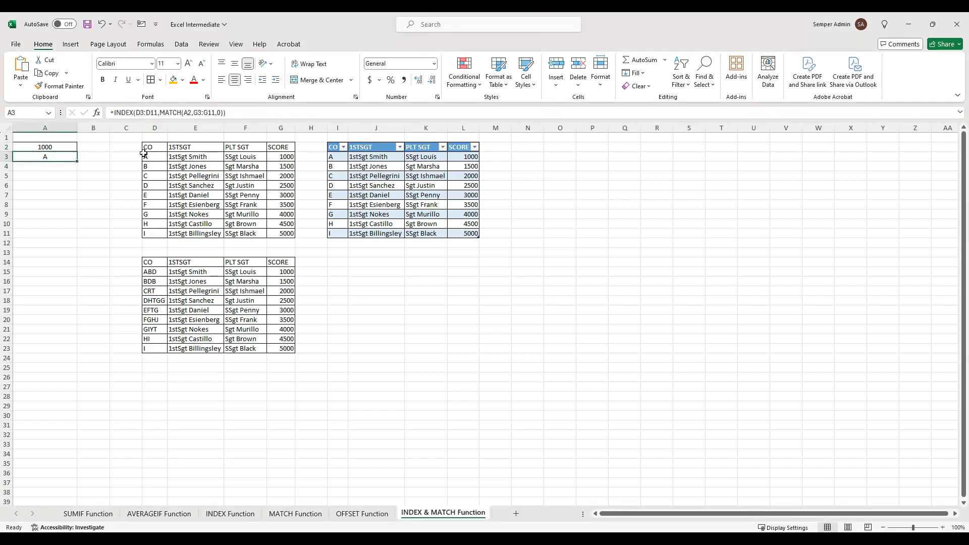
pyautogui.click(160, 115)
pyautogui.click(186, 113)
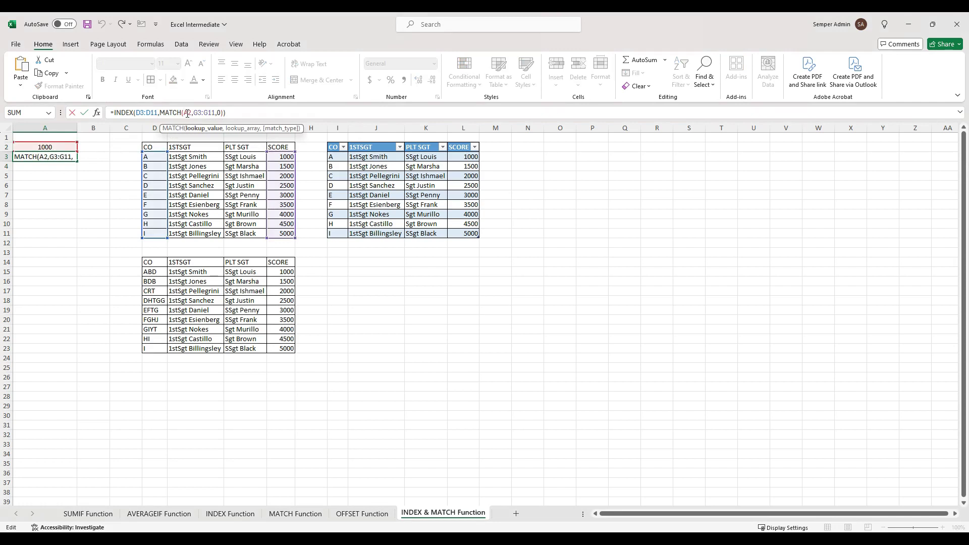
pyautogui.moveTo(184, 113); pyautogui.dragTo(230, 113)
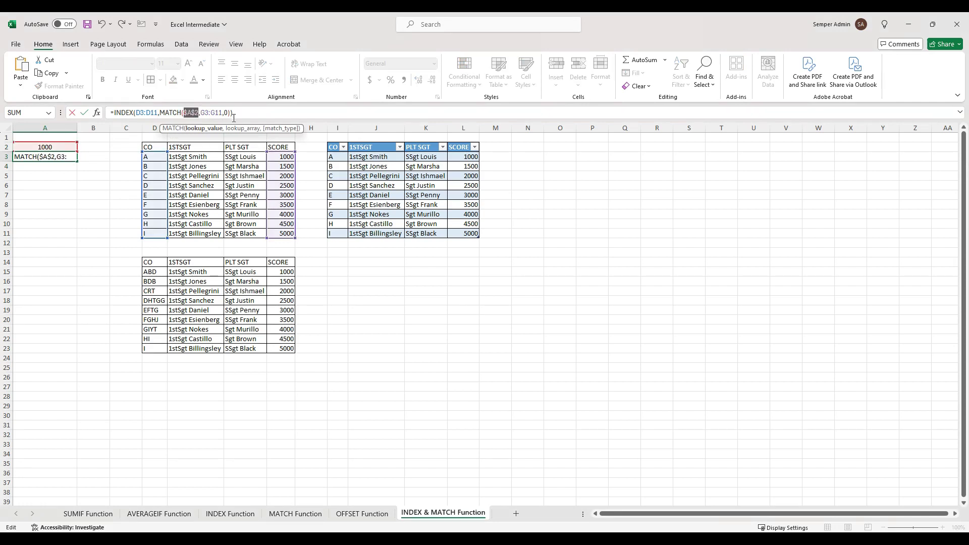
pyautogui.press('Return')
# Fill A3's formula down to A13 and inspect the shifted ranges in A4 and A7.
pyautogui.click(49, 156)
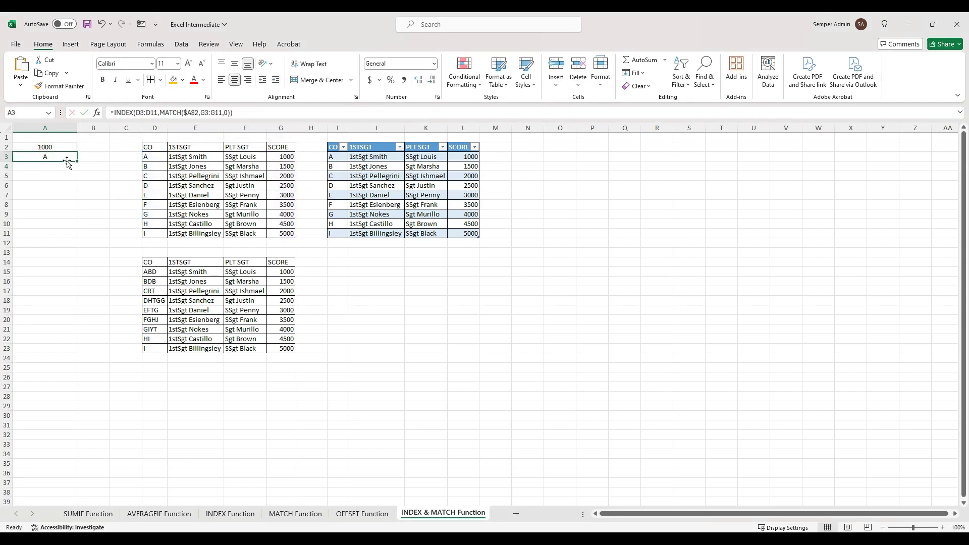
pyautogui.moveTo(77, 161); pyautogui.dragTo(77, 254)
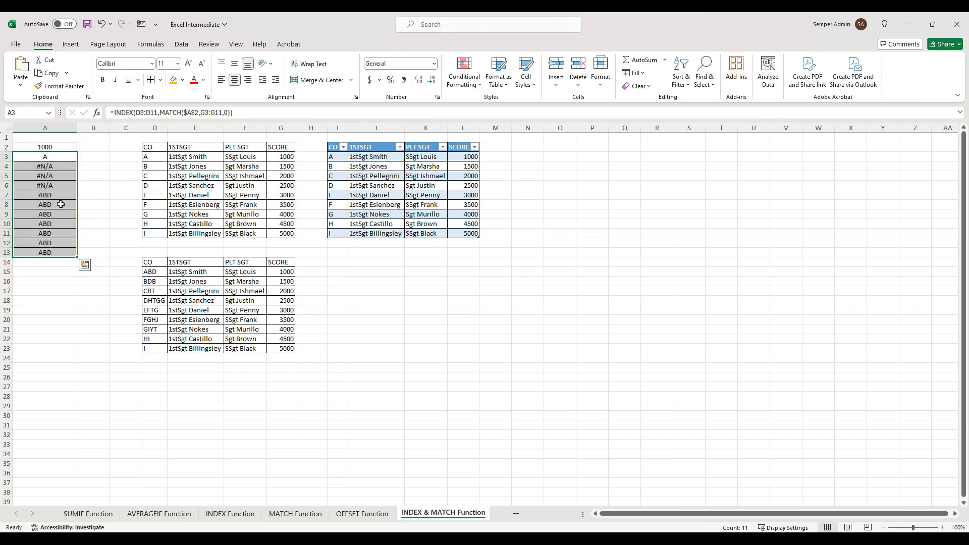
pyautogui.click(62, 167)
pyautogui.doubleClick(63, 167)
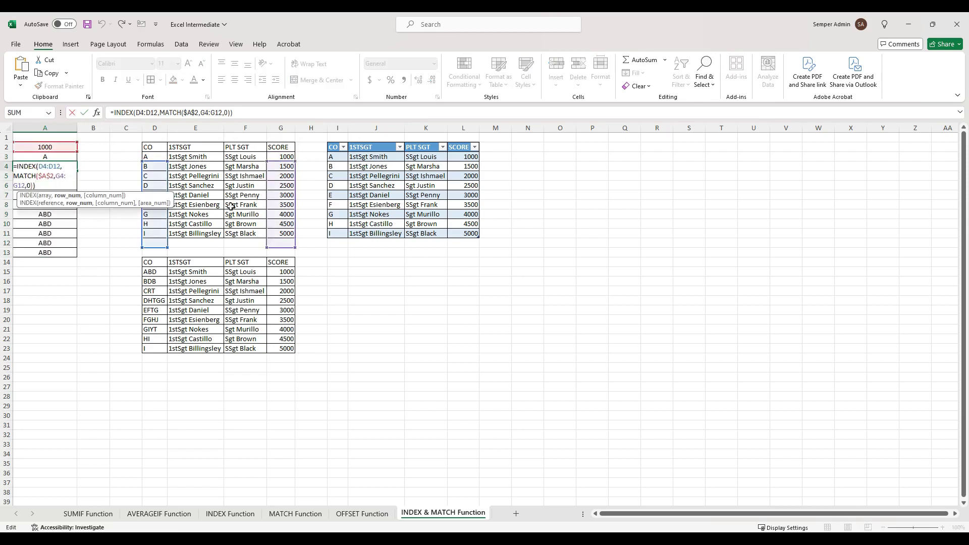
pyautogui.click(65, 193)
pyautogui.doubleClick(67, 195)
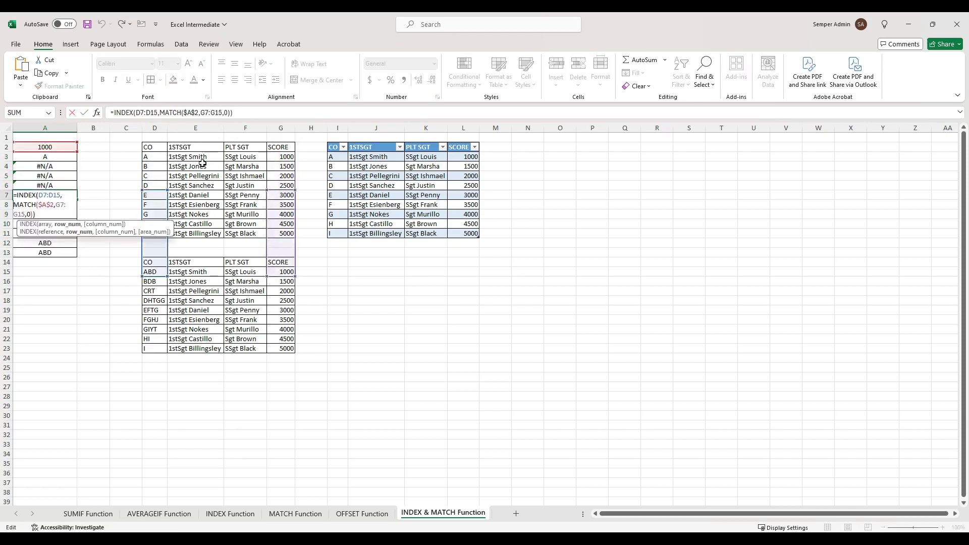
pyautogui.press('Escape')
# Recheck A4's copied formula, then undo the fill-down from A3.
pyautogui.click(60, 148)
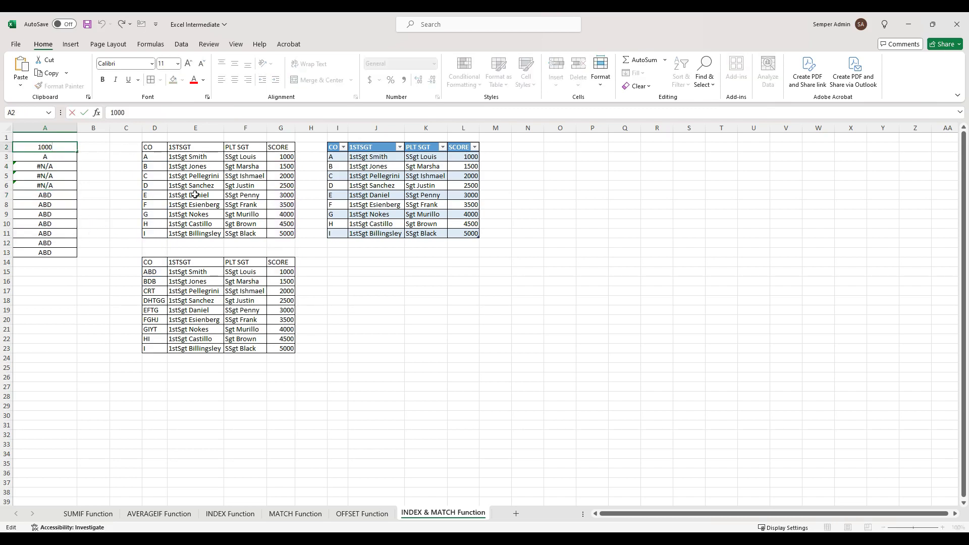
pyautogui.doubleClick(53, 166)
pyautogui.press('Escape')
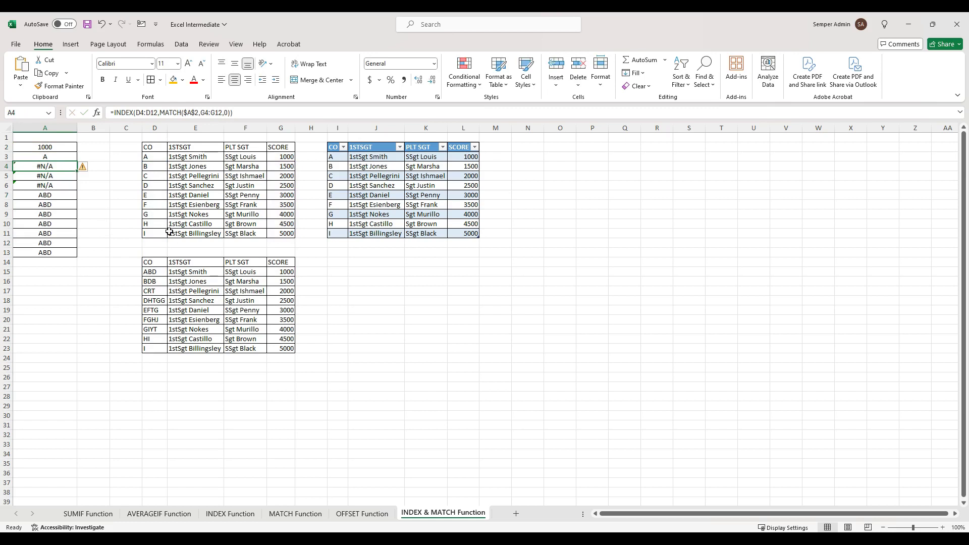
pyautogui.press('Up')
pyautogui.hotkey('ctrl', 'z')
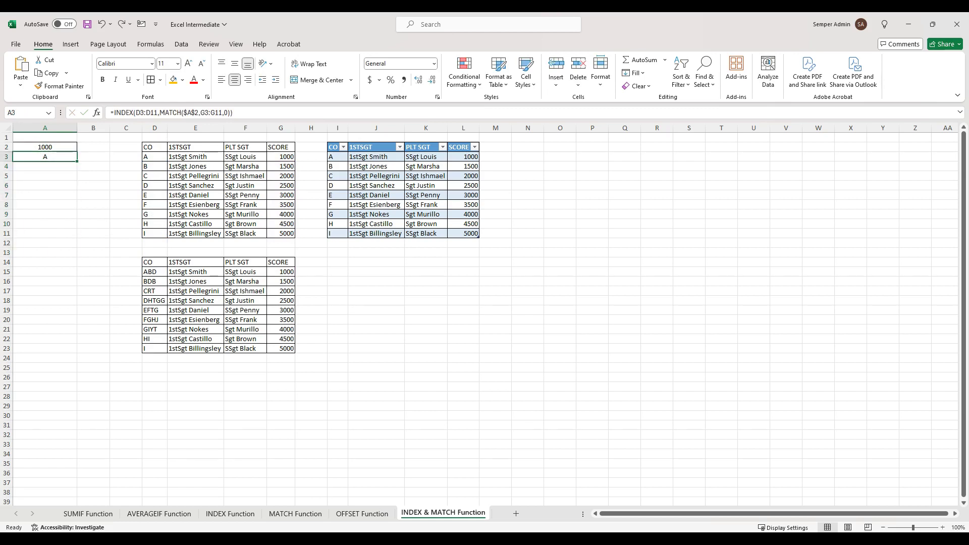